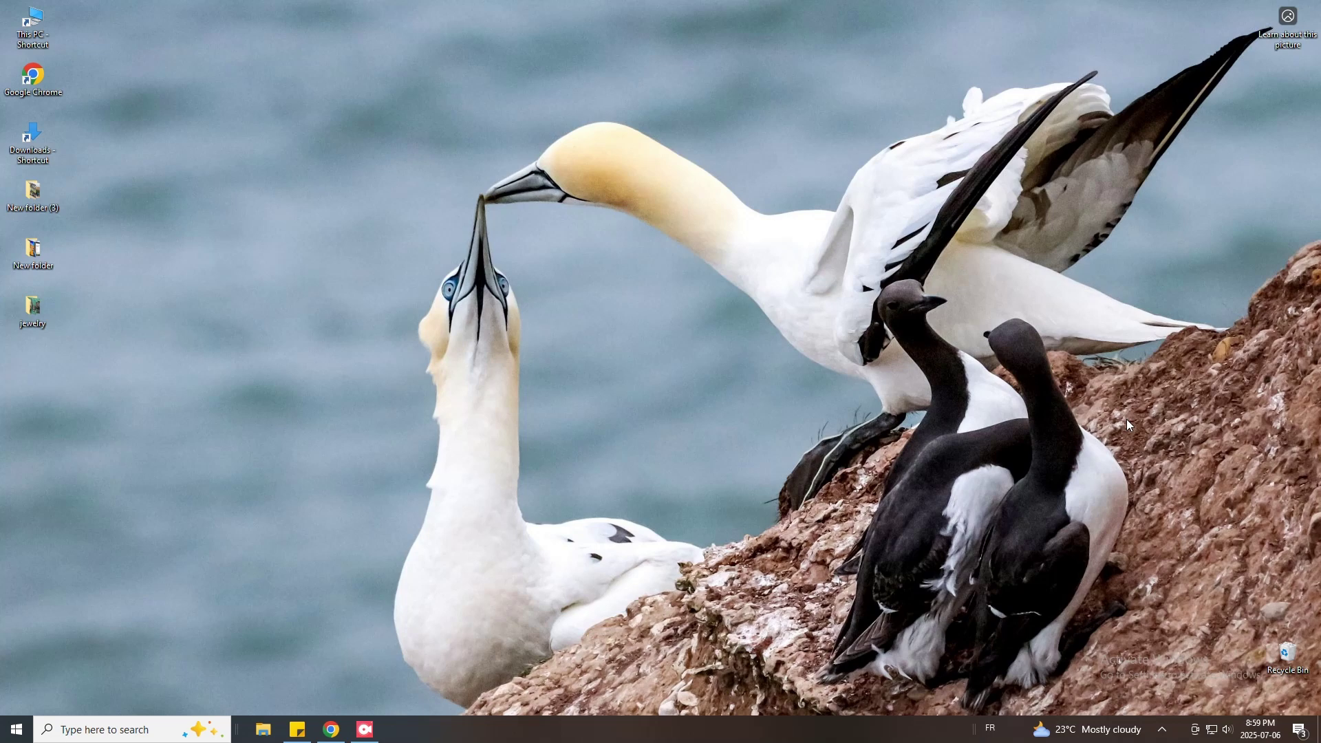
Search Google in Chrome for 'Gramin GPS'
left_click(331, 729)
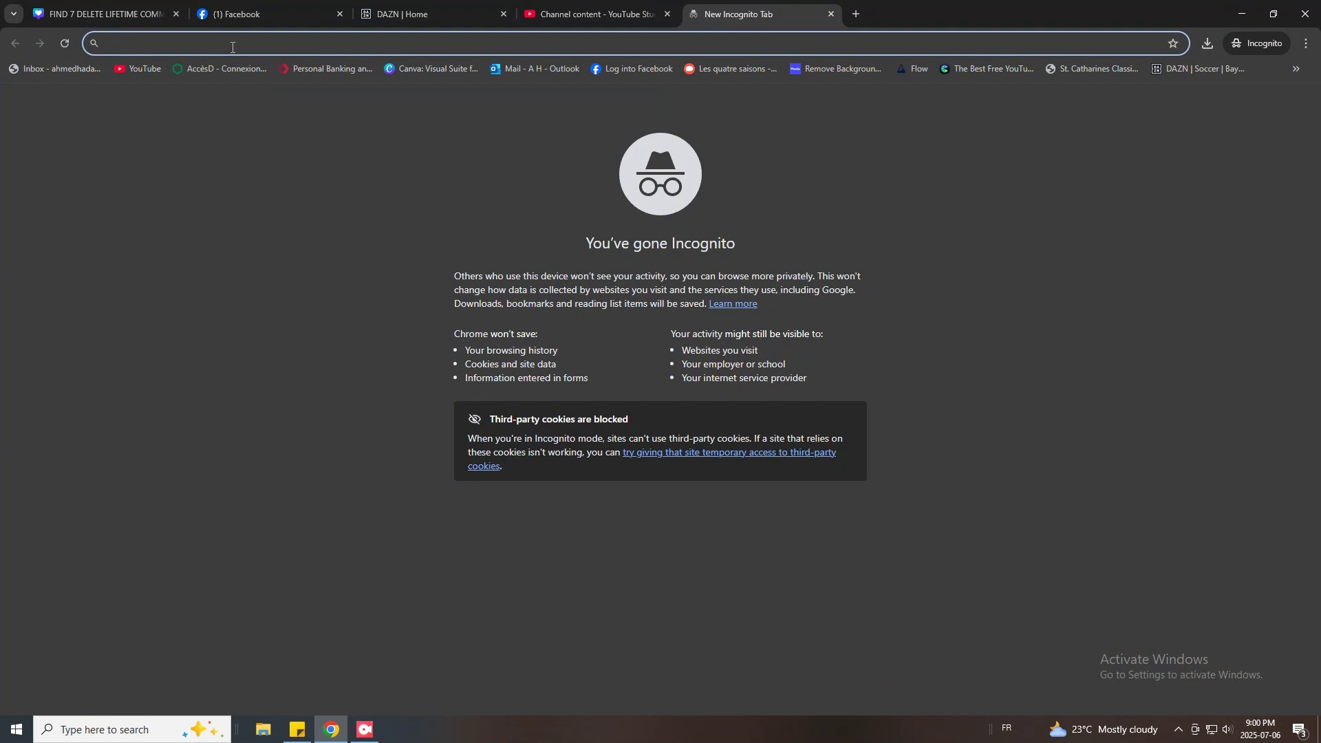
type("Gram")
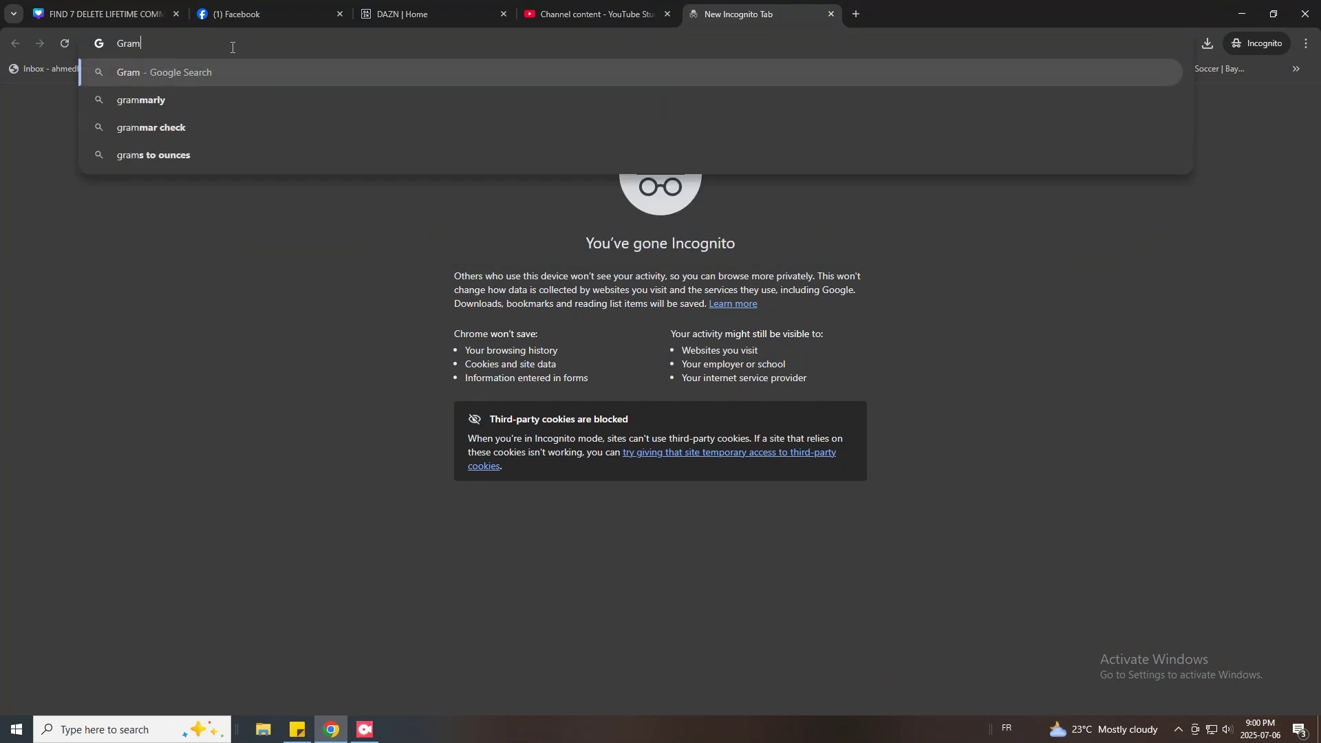
type("in P")
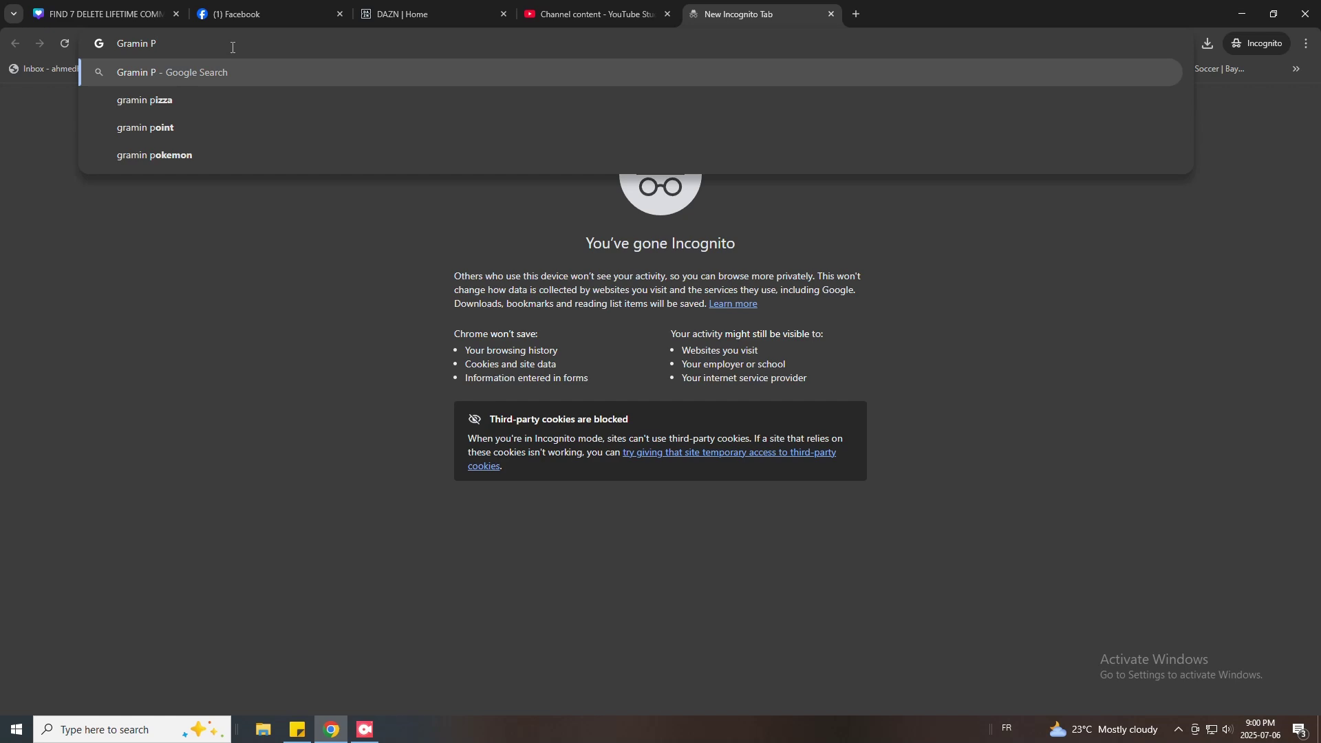
key("BackSpace")
type("GP")
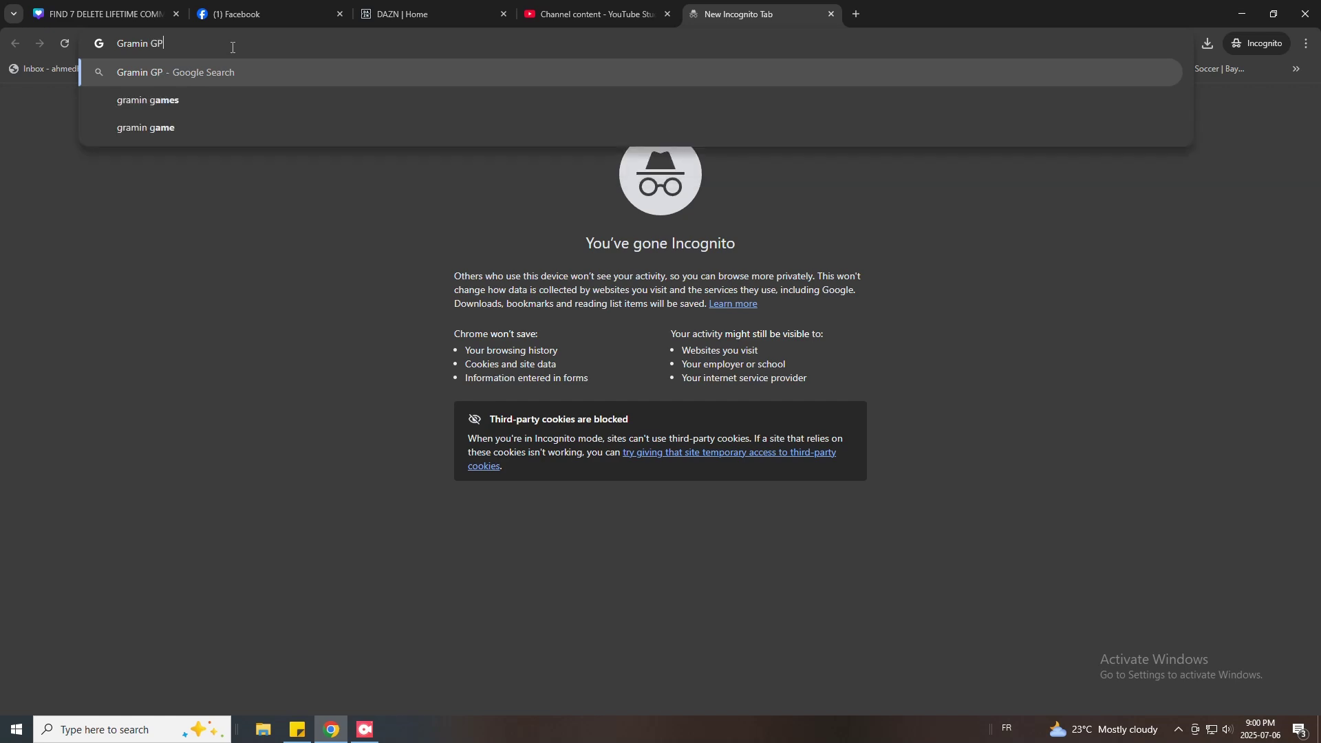
type("S")
key("Return")
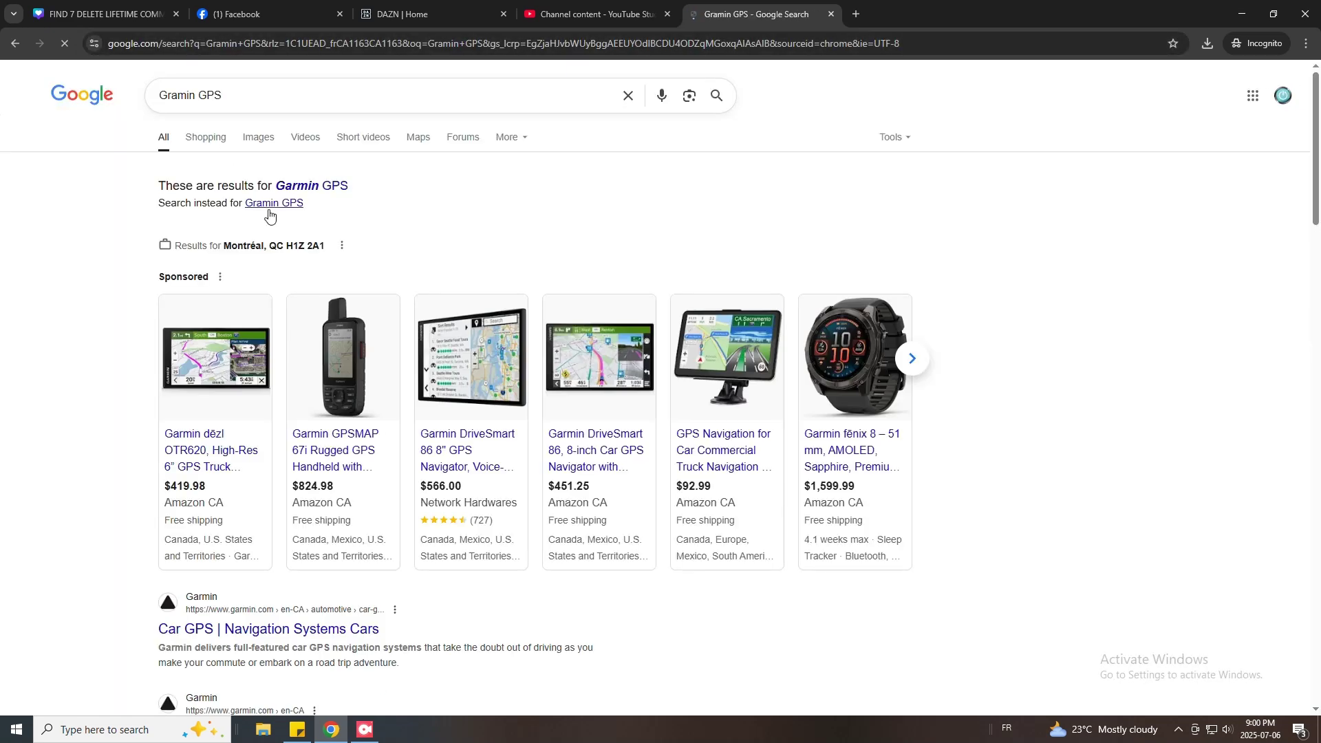
Go from Garmin's car GPS page to Map Updates and scroll to the Garmin Express download buttons
scroll(203, 486, "down", 5)
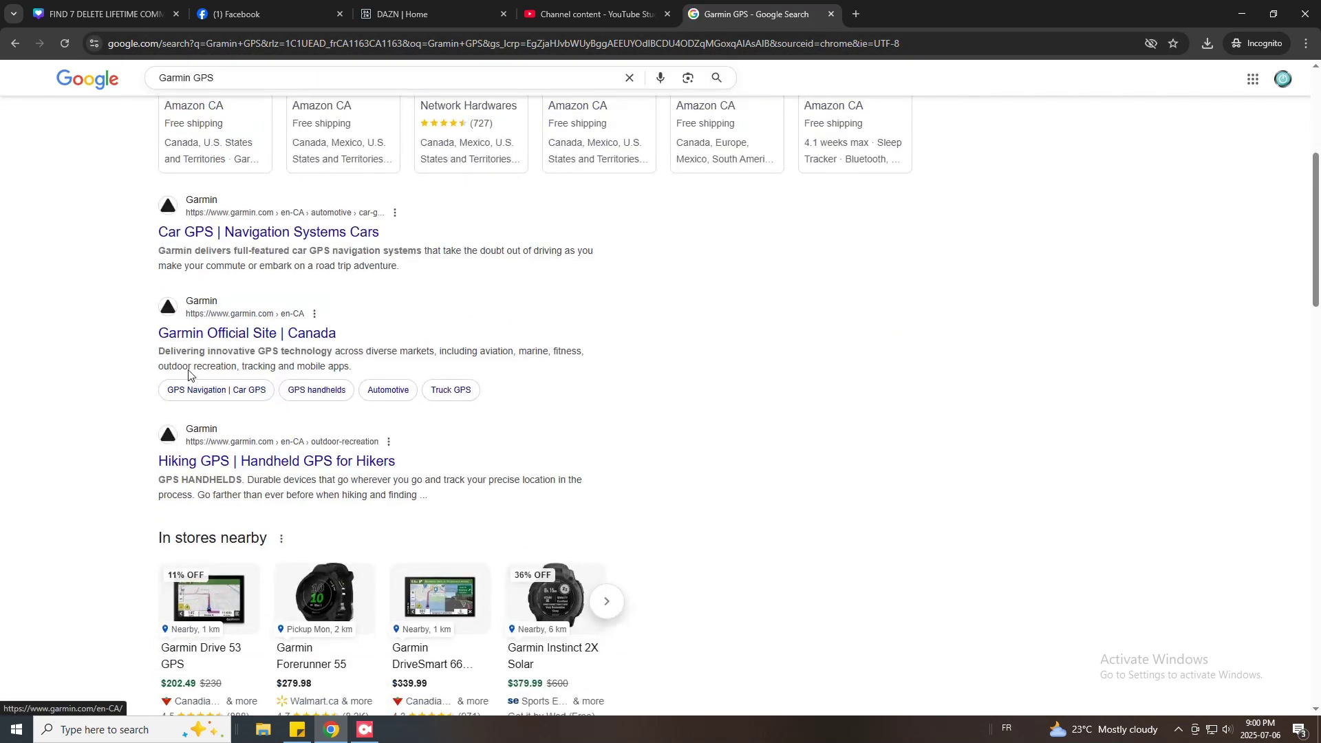
left_click(201, 234)
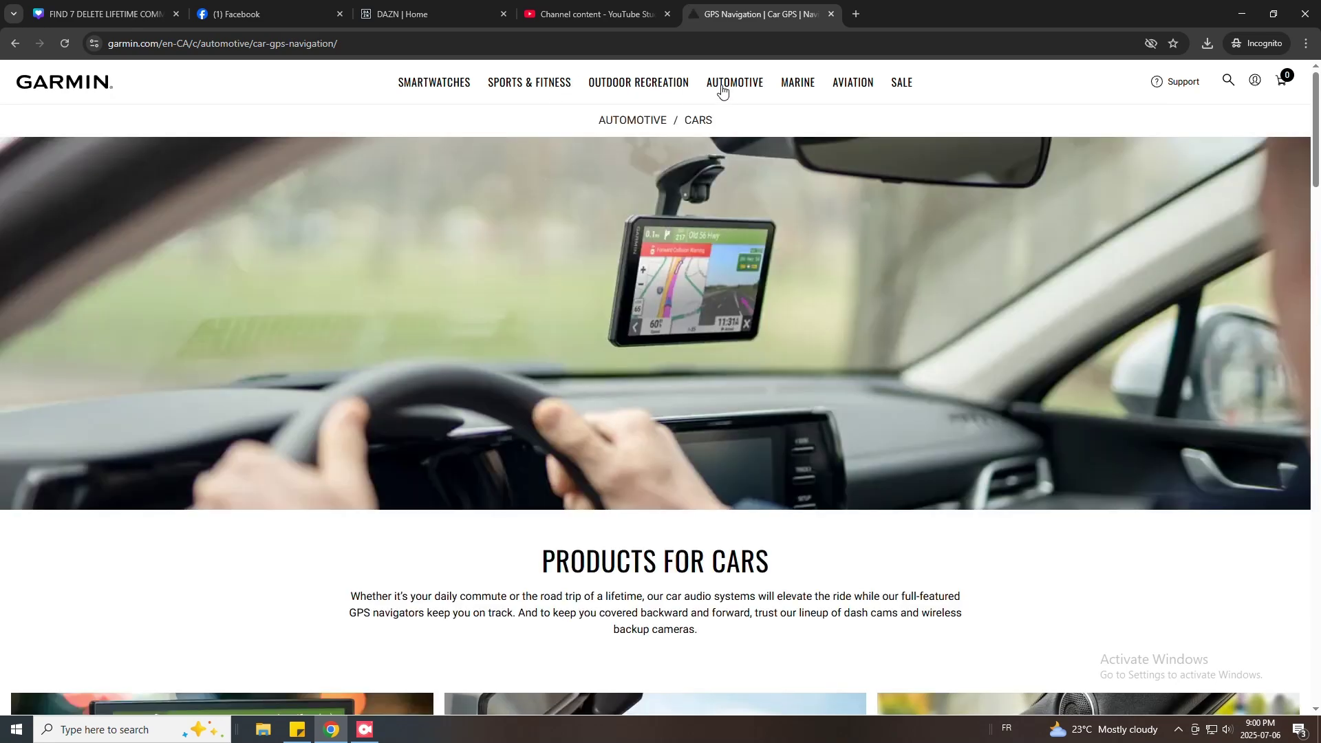
mouse_move(721, 87)
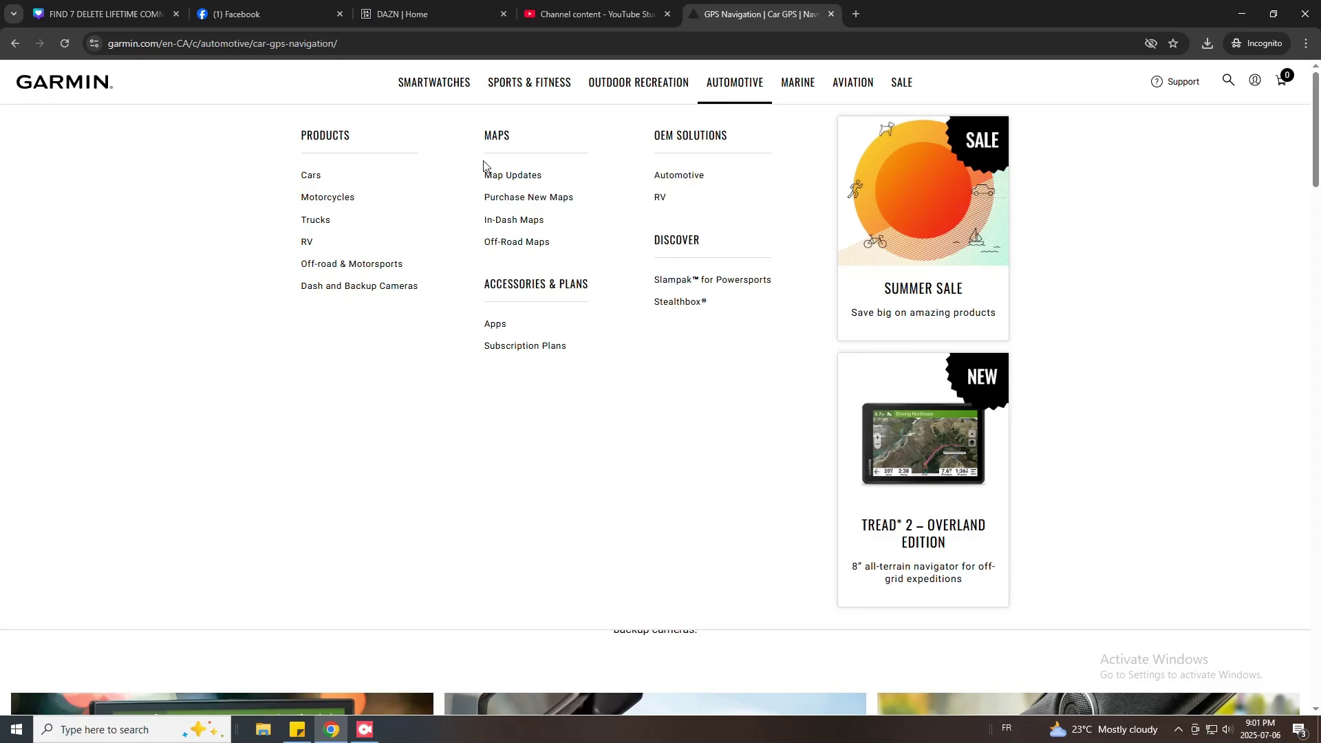
left_click_drag(484, 175, 548, 175)
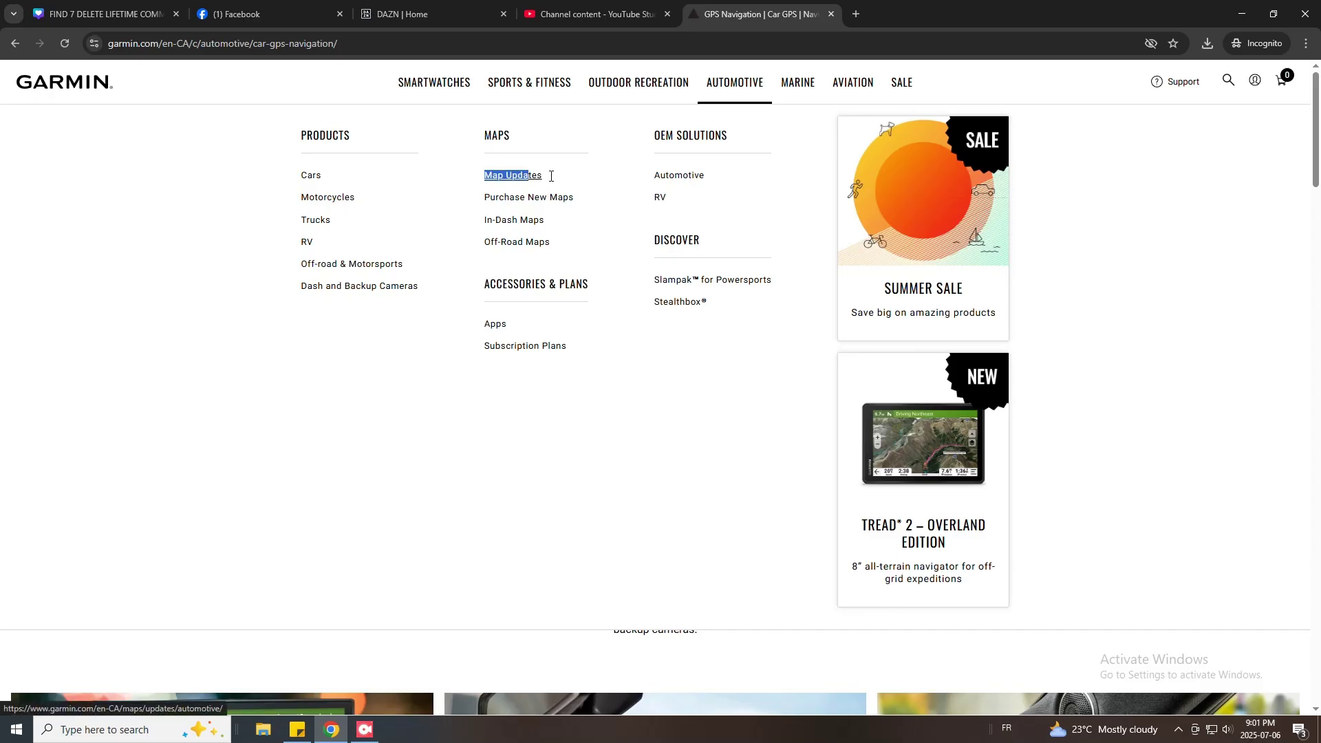
left_click(506, 177)
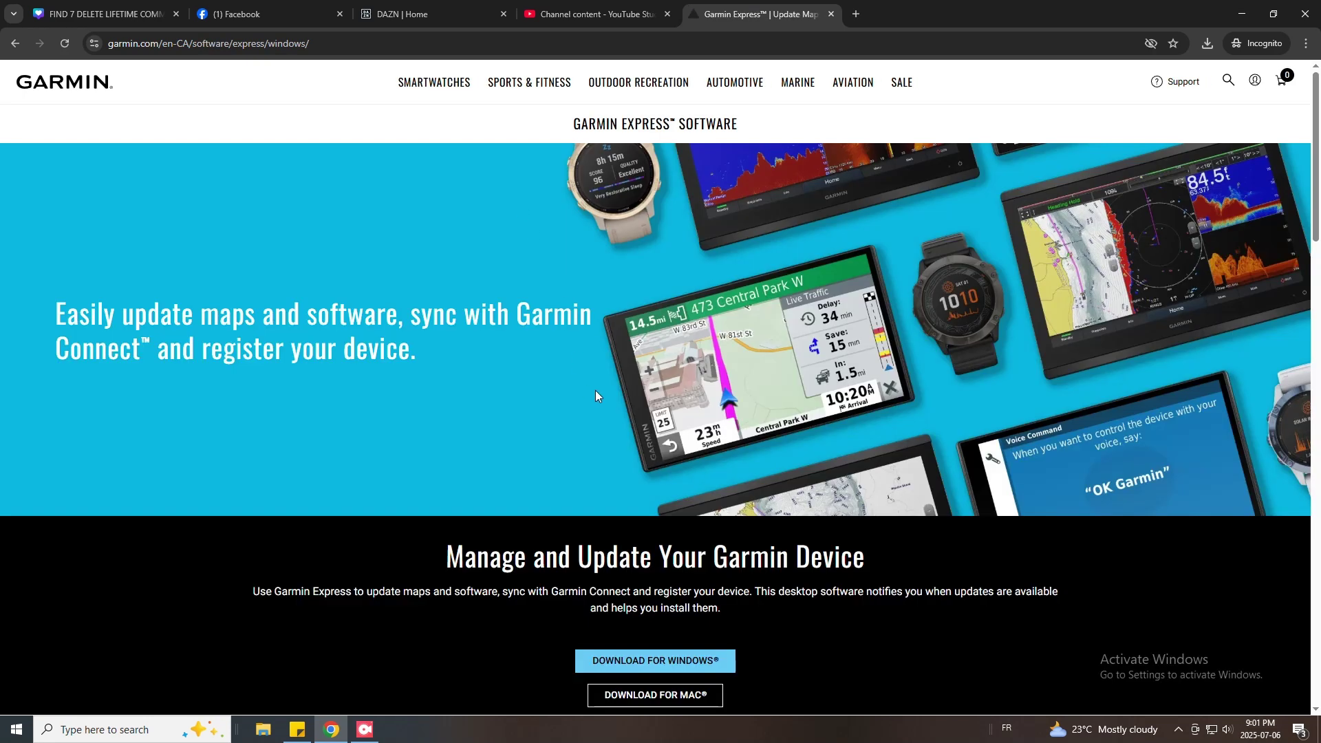
scroll(634, 675, "down", 3)
scroll(620, 688, "down", 3)
scroll(623, 688, "down", 3)
Download the Windows GarminExpress installer to the Desktop and minimize Chrome
left_click(626, 464)
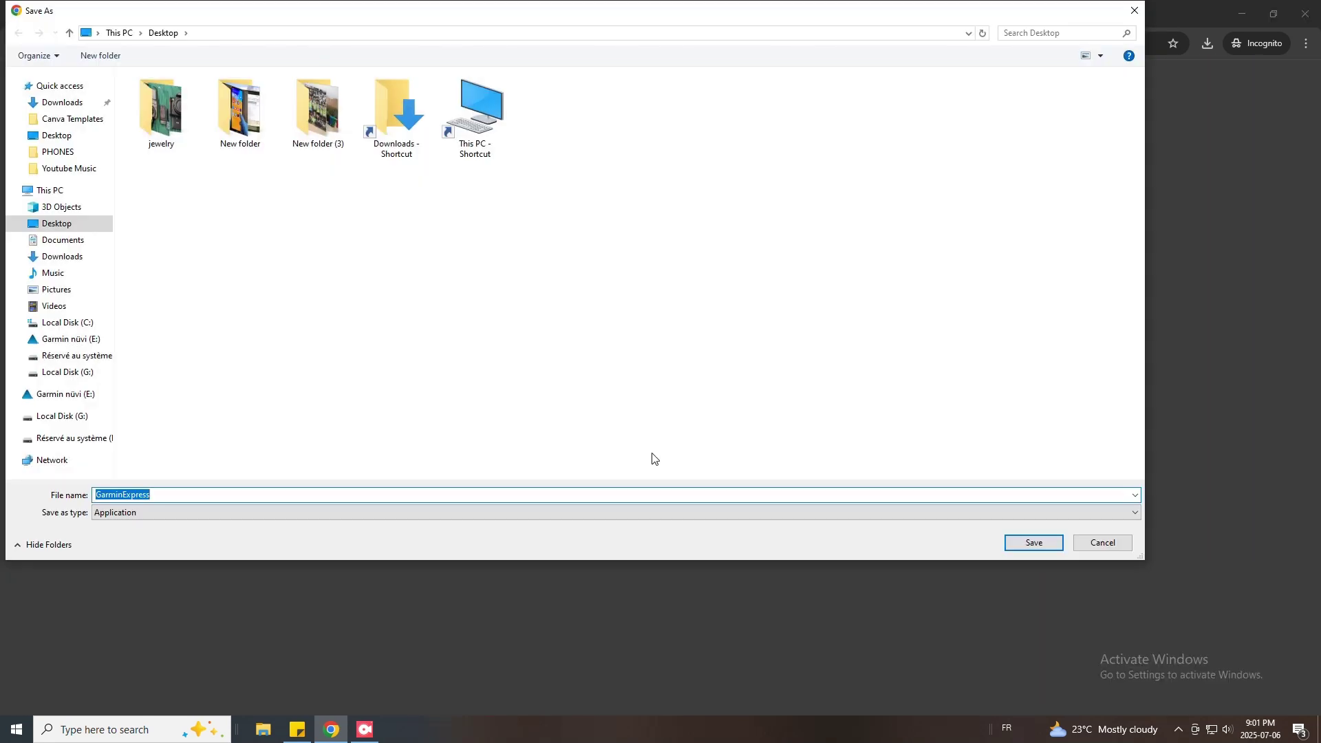
left_click(71, 141)
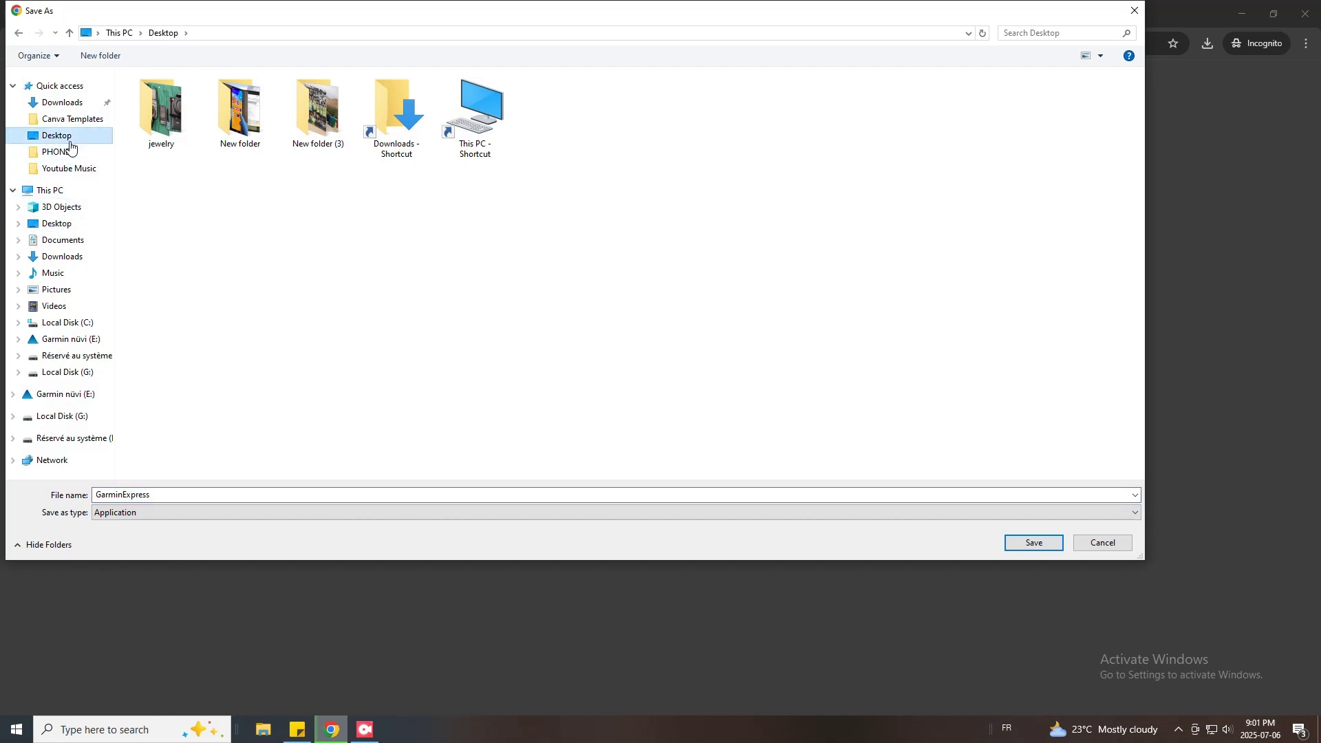
left_click(165, 495)
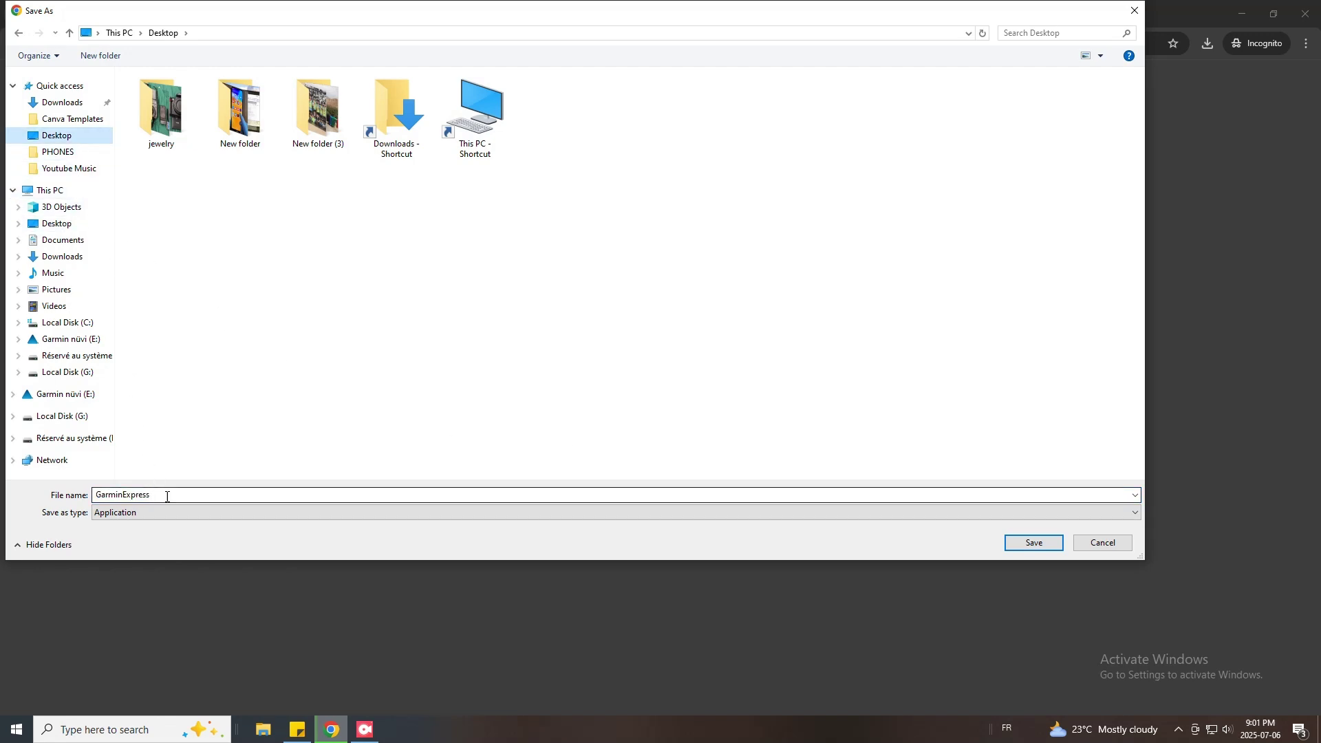
left_click(1035, 543)
left_click(1243, 13)
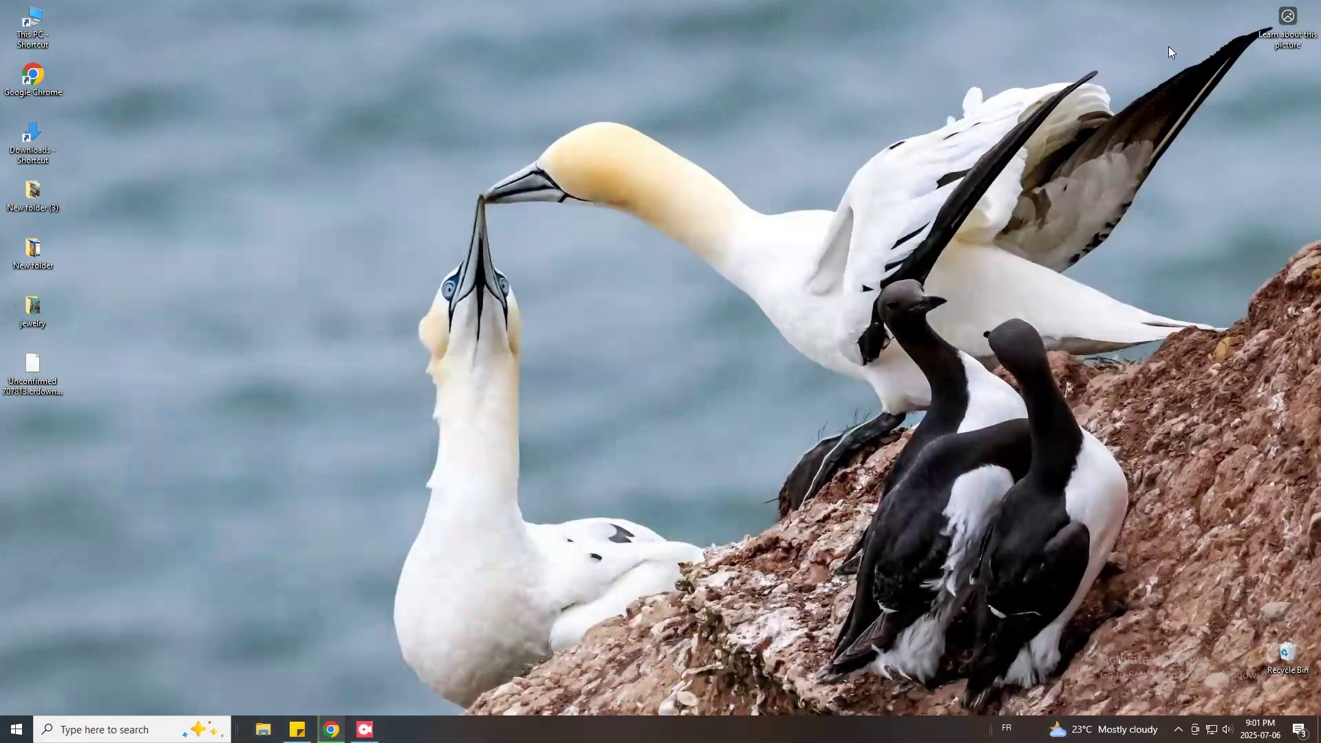
left_click_drag(109, 417, 3, 351)
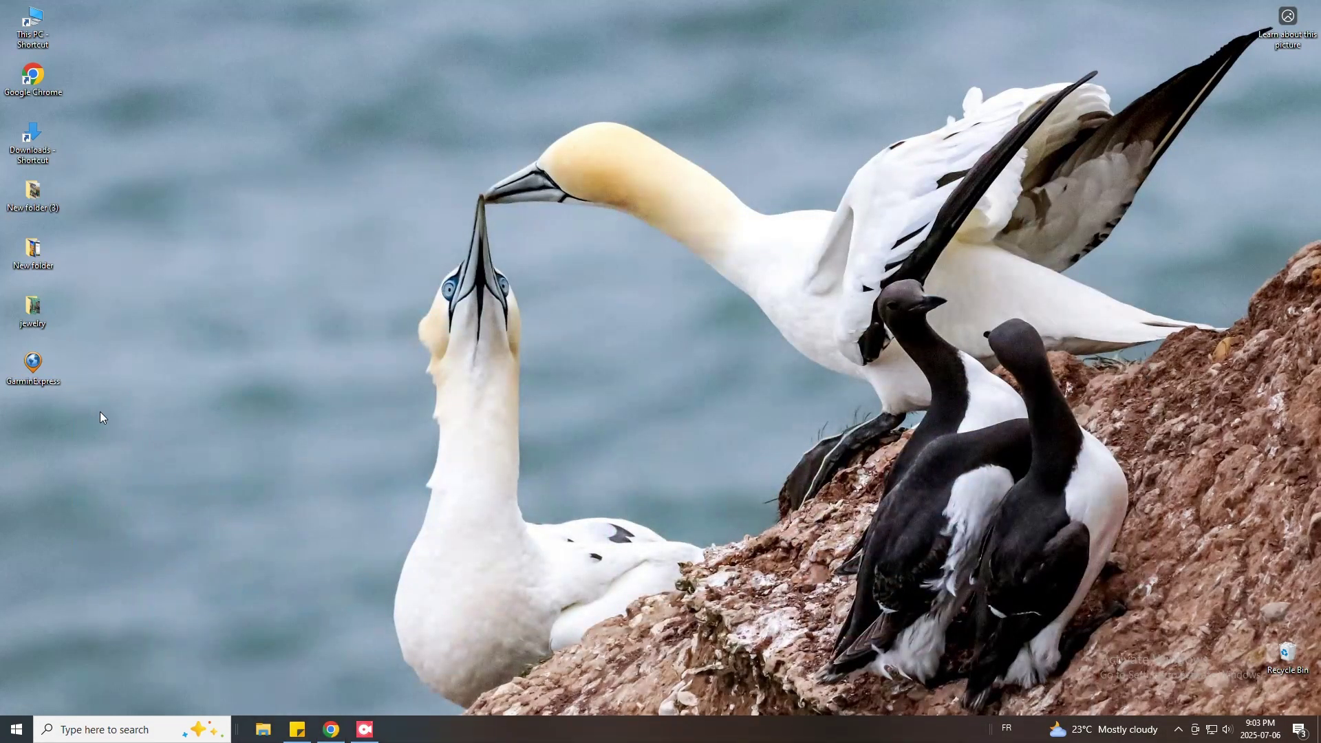
Run the GarminExpress installer, agree to the terms and install Garmin Express v7.25.0.0
double_click(39, 373)
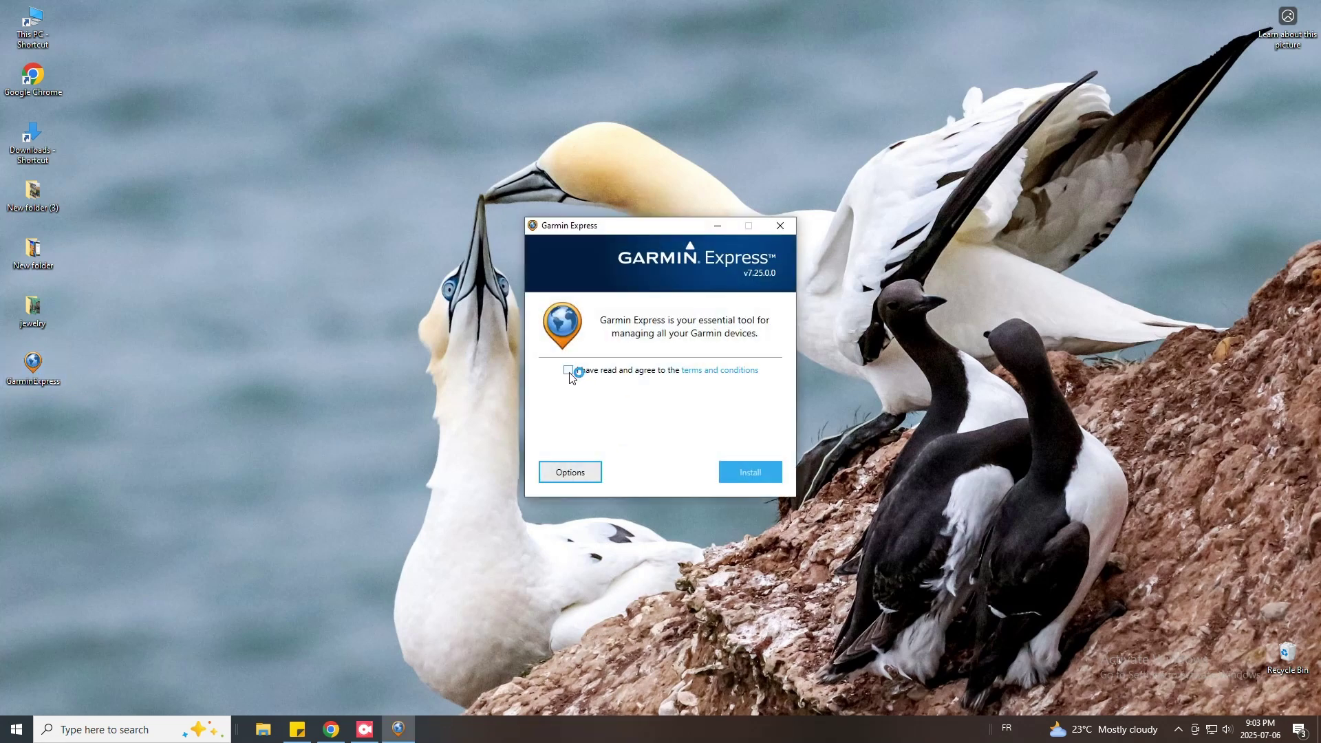
left_click(569, 371)
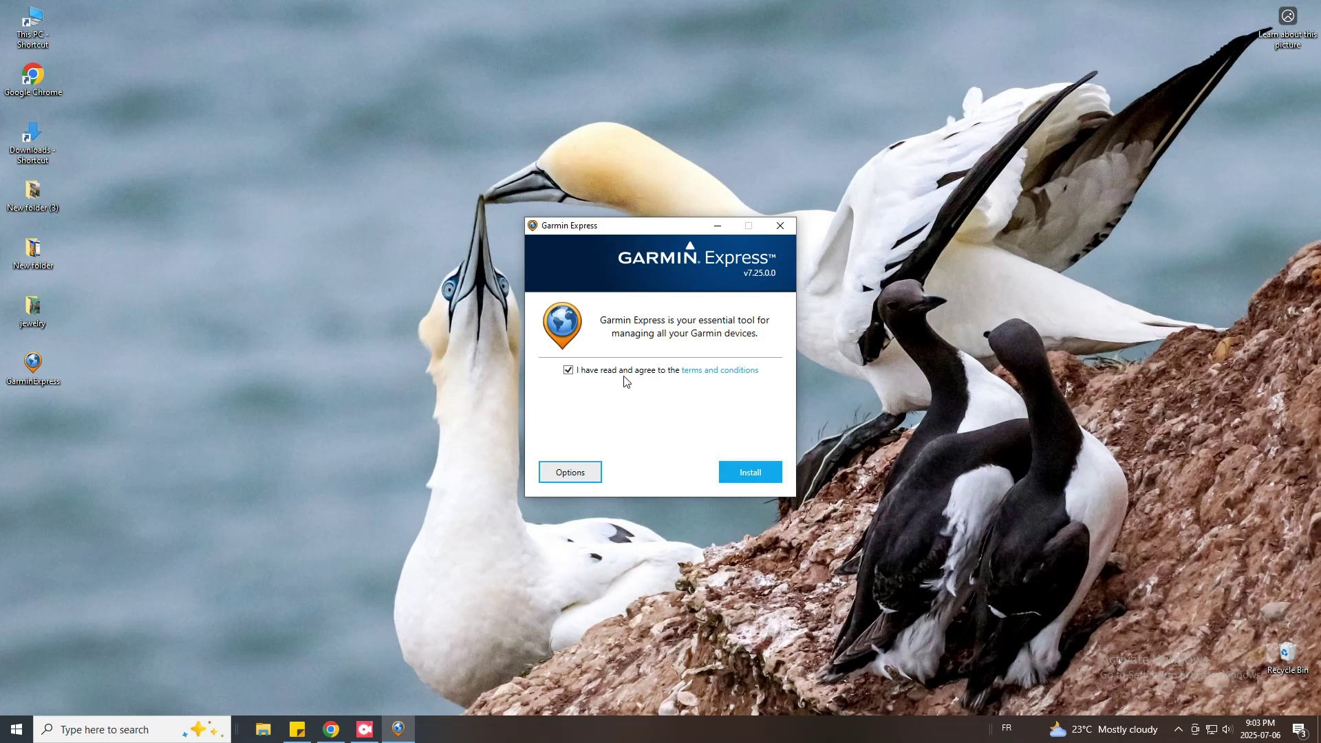
left_click(742, 473)
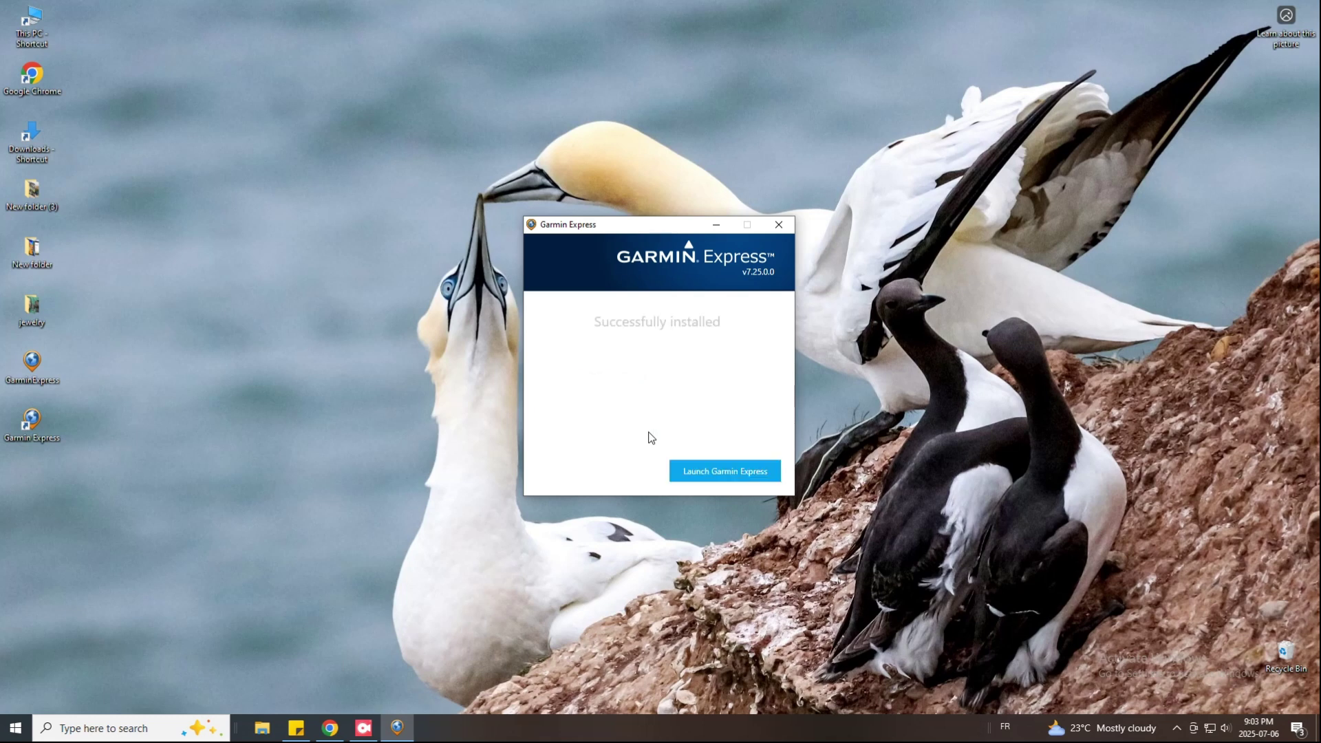
Launch Garmin Express and search for a connected device to add
left_click(707, 472)
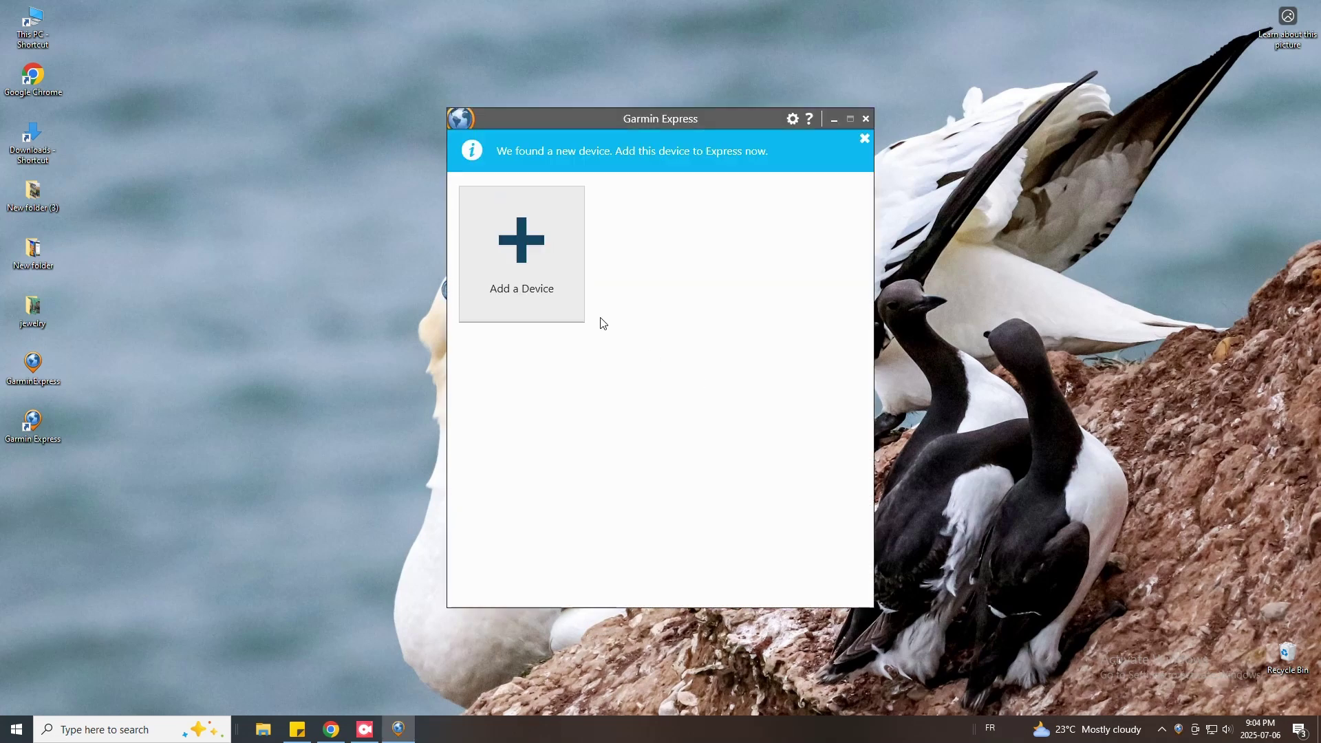
left_click(523, 254)
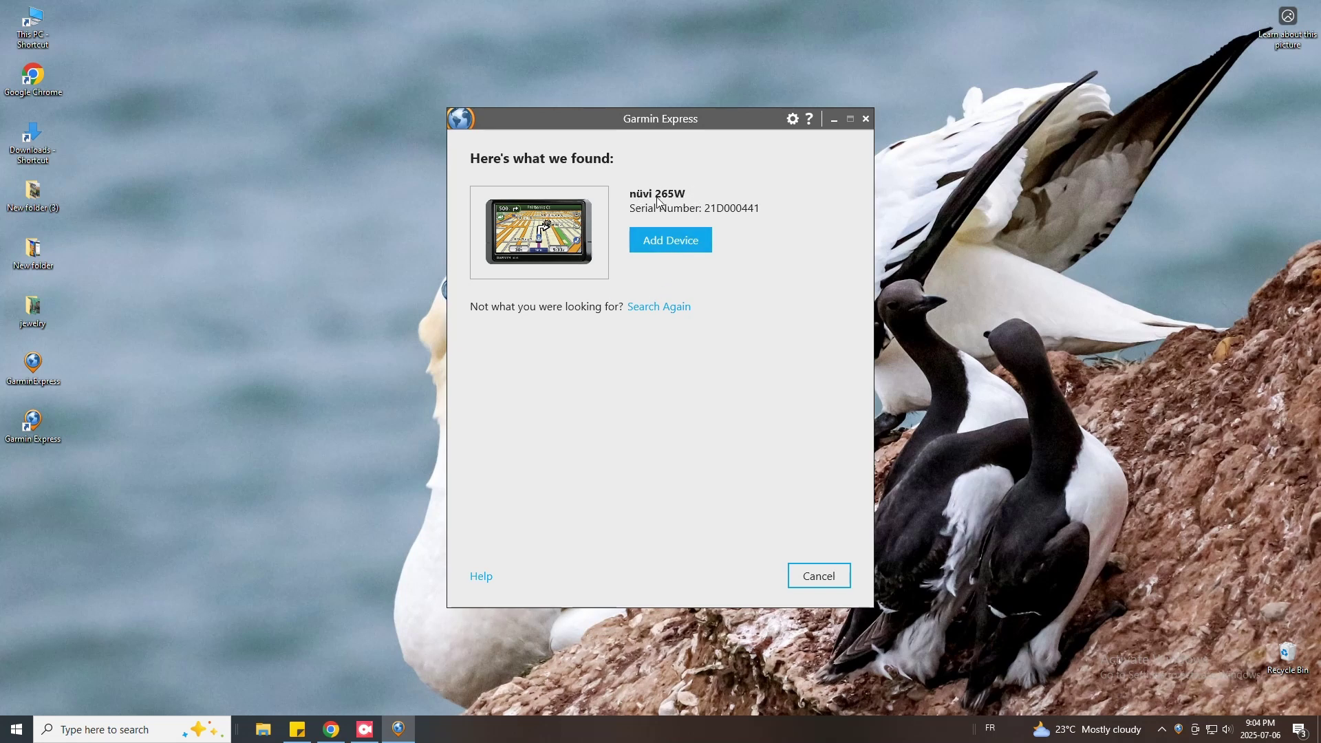
Add the nüvi 265W with no registration email and give it a custom nickname
left_click(671, 239)
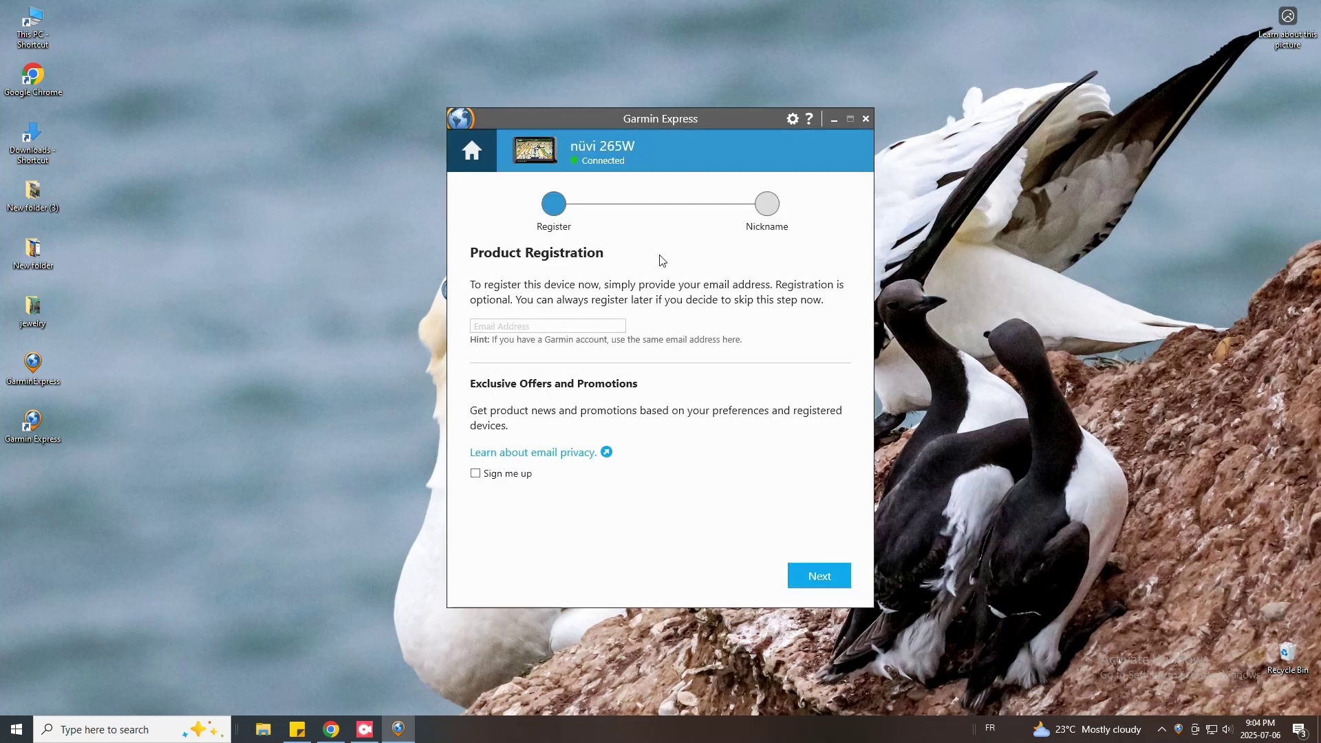
left_click(548, 327)
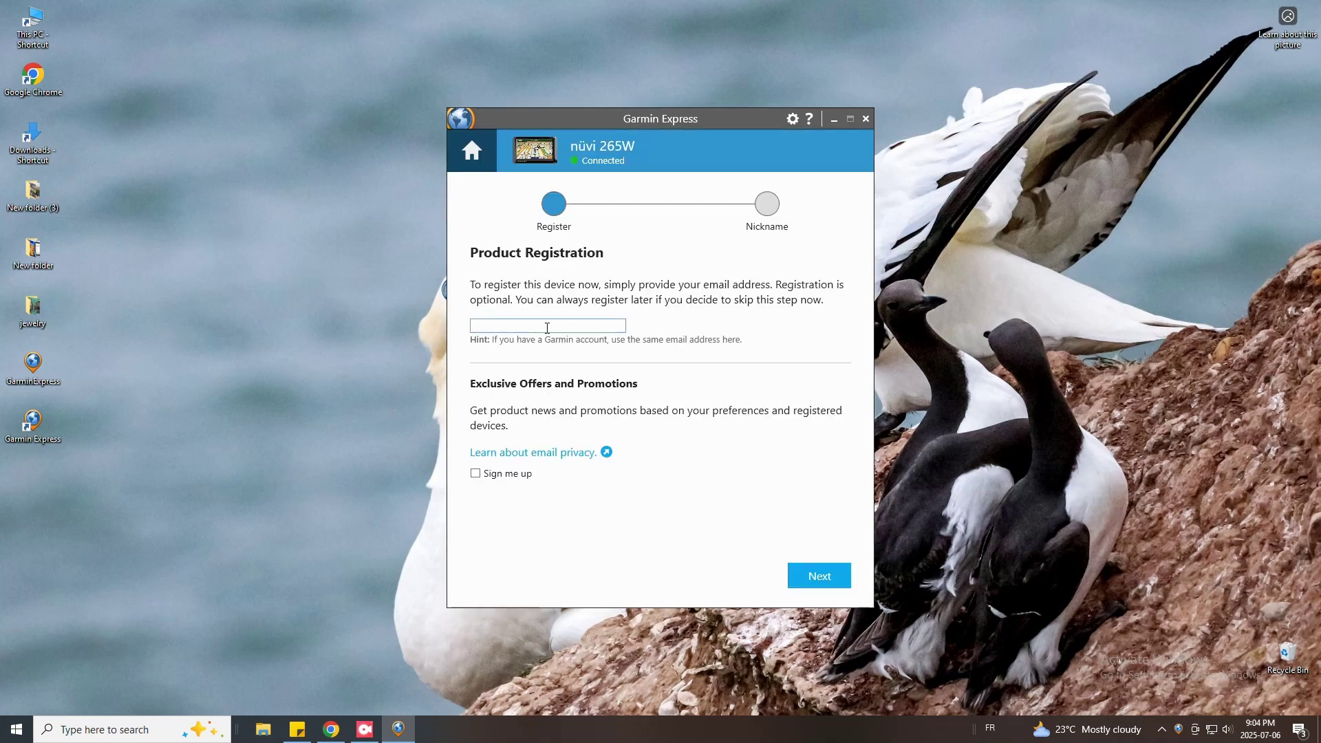
left_click(663, 261)
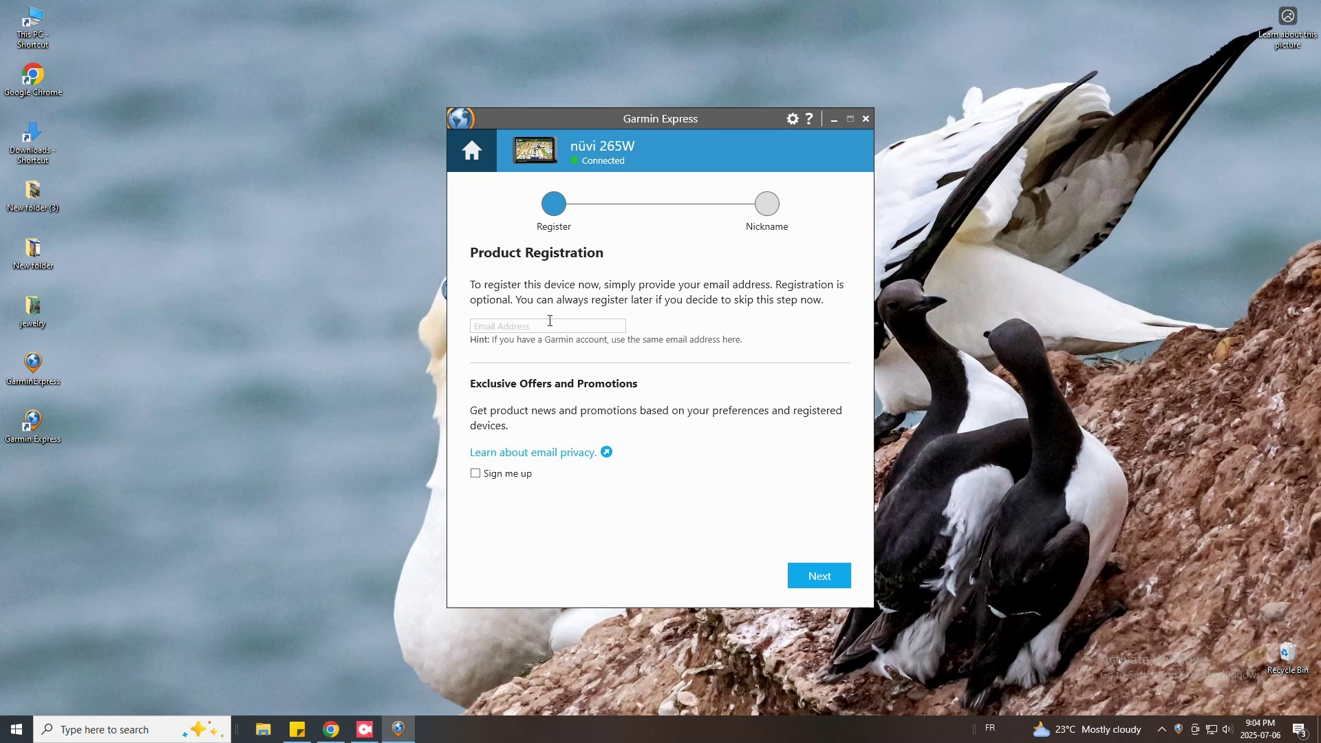
left_click(548, 329)
left_click(662, 260)
left_click(548, 328)
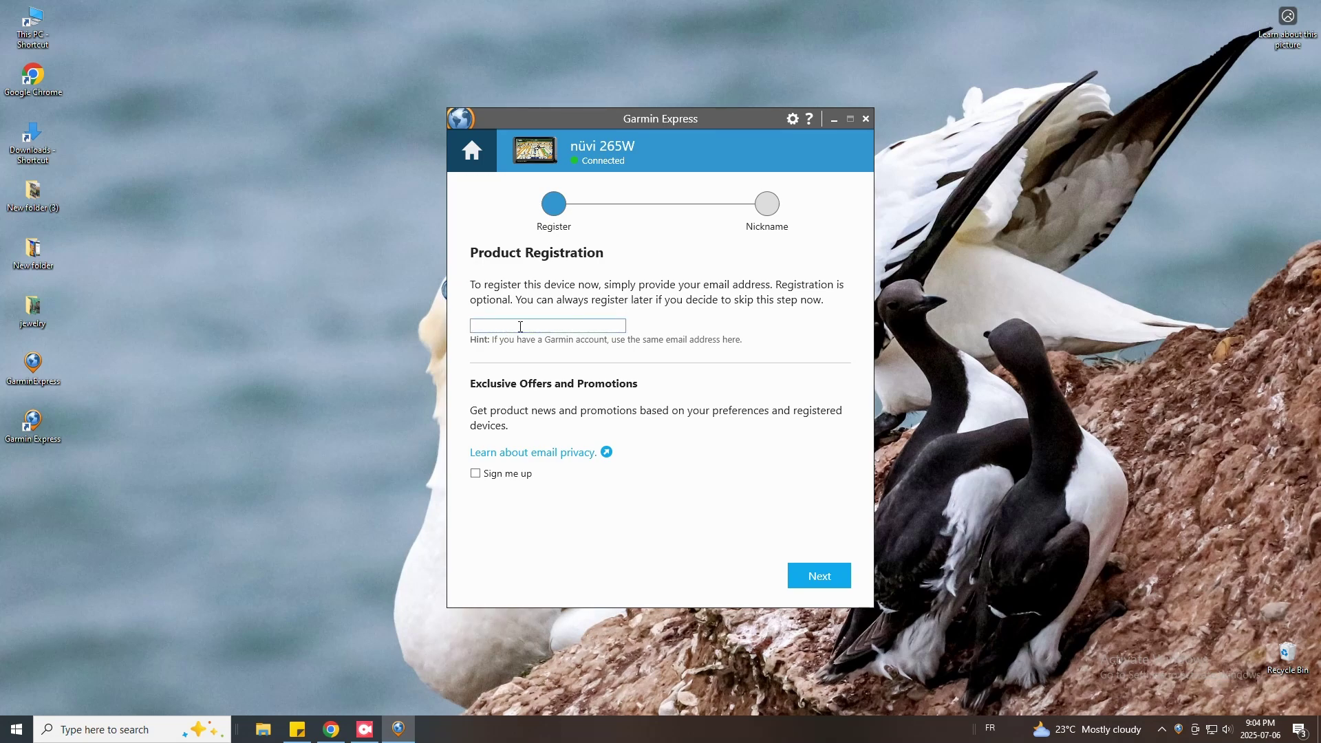
left_click(819, 583)
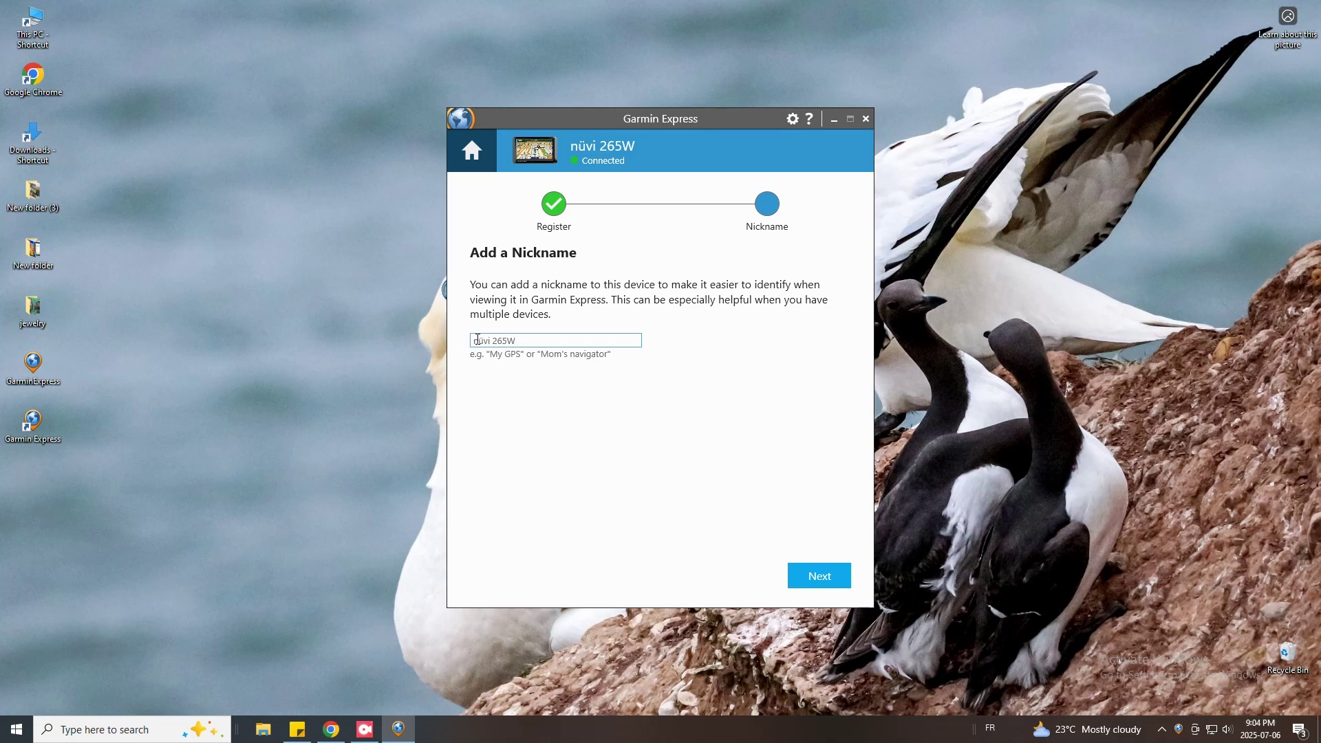
type("Amzeeel")
left_click(814, 578)
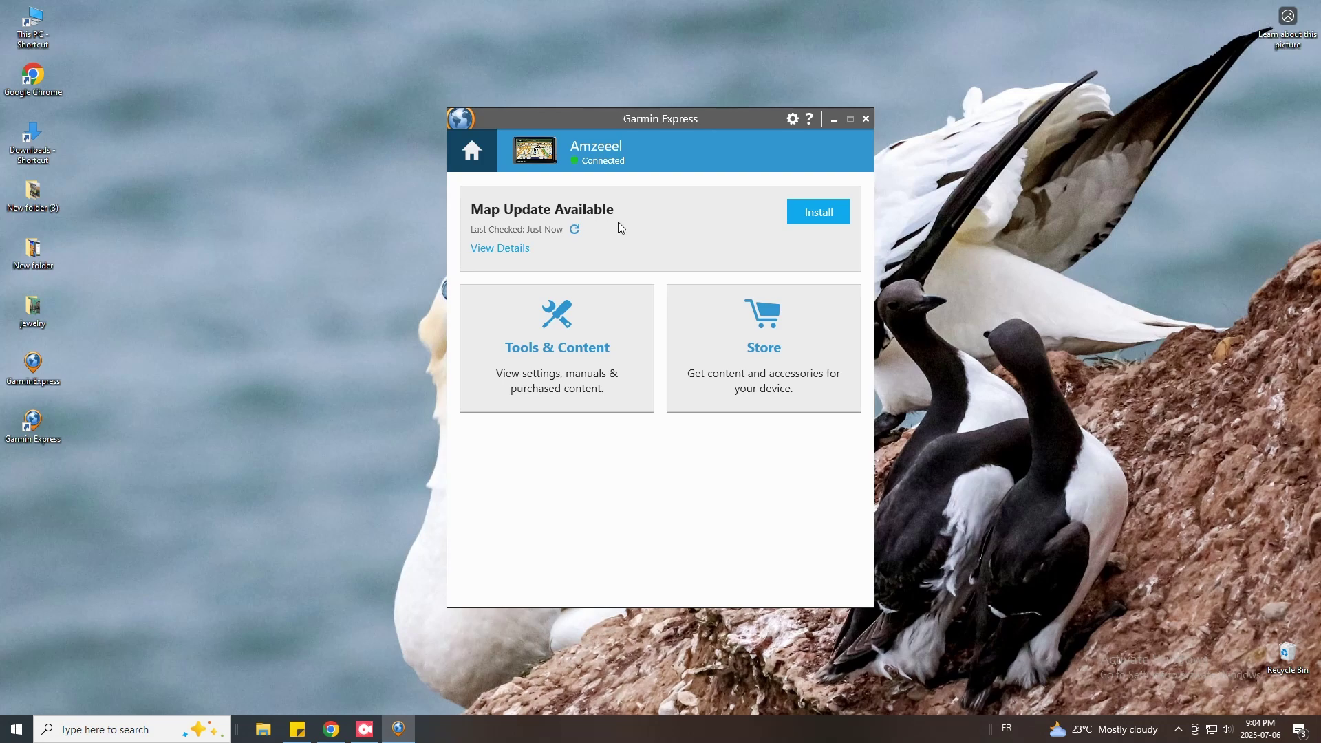
Start installing the available map update and accept the map license agreement
left_click(812, 214)
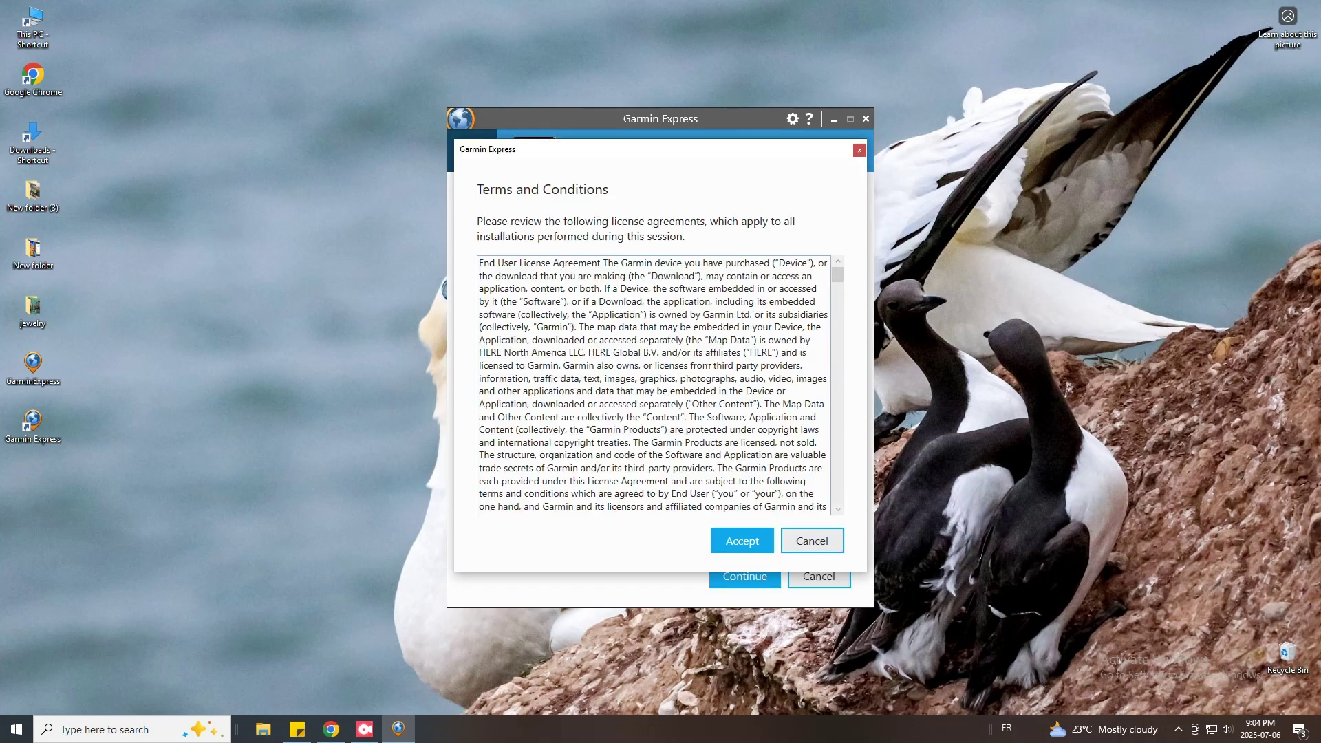
scroll(760, 480, "down", 10)
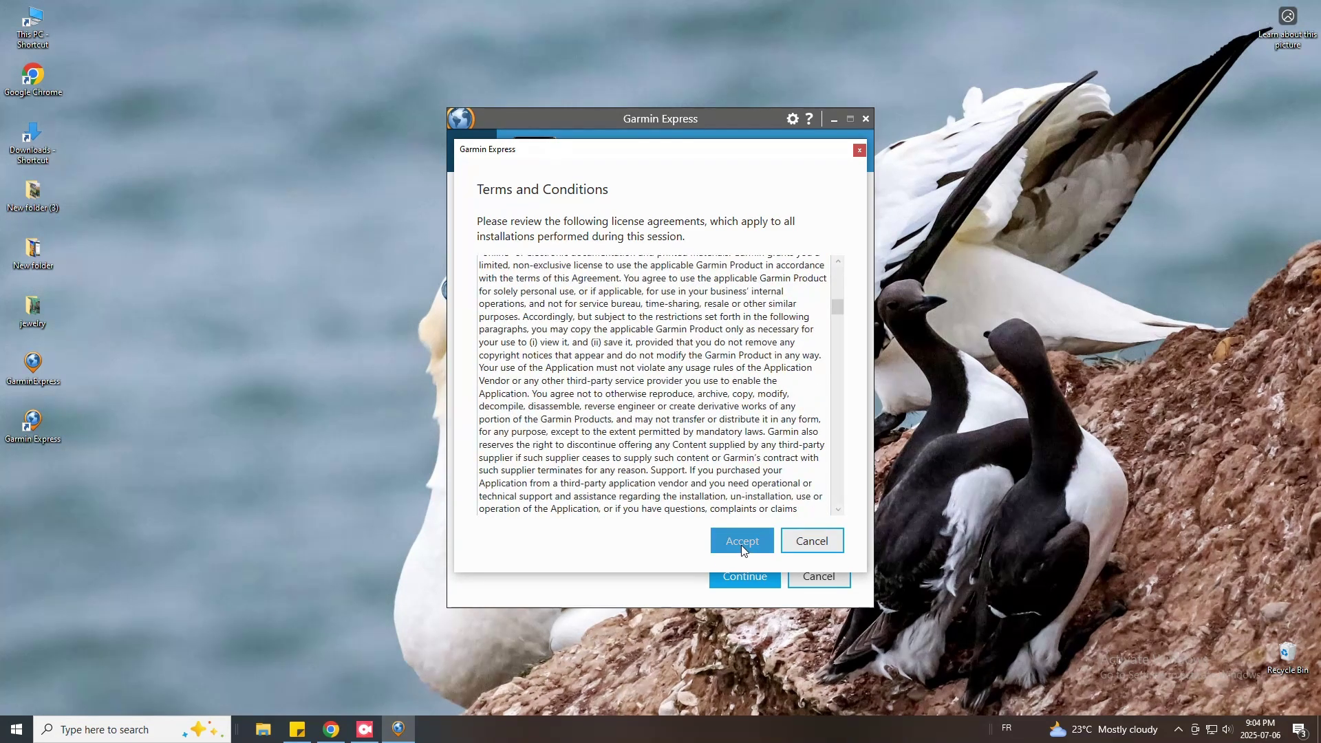
left_click(743, 541)
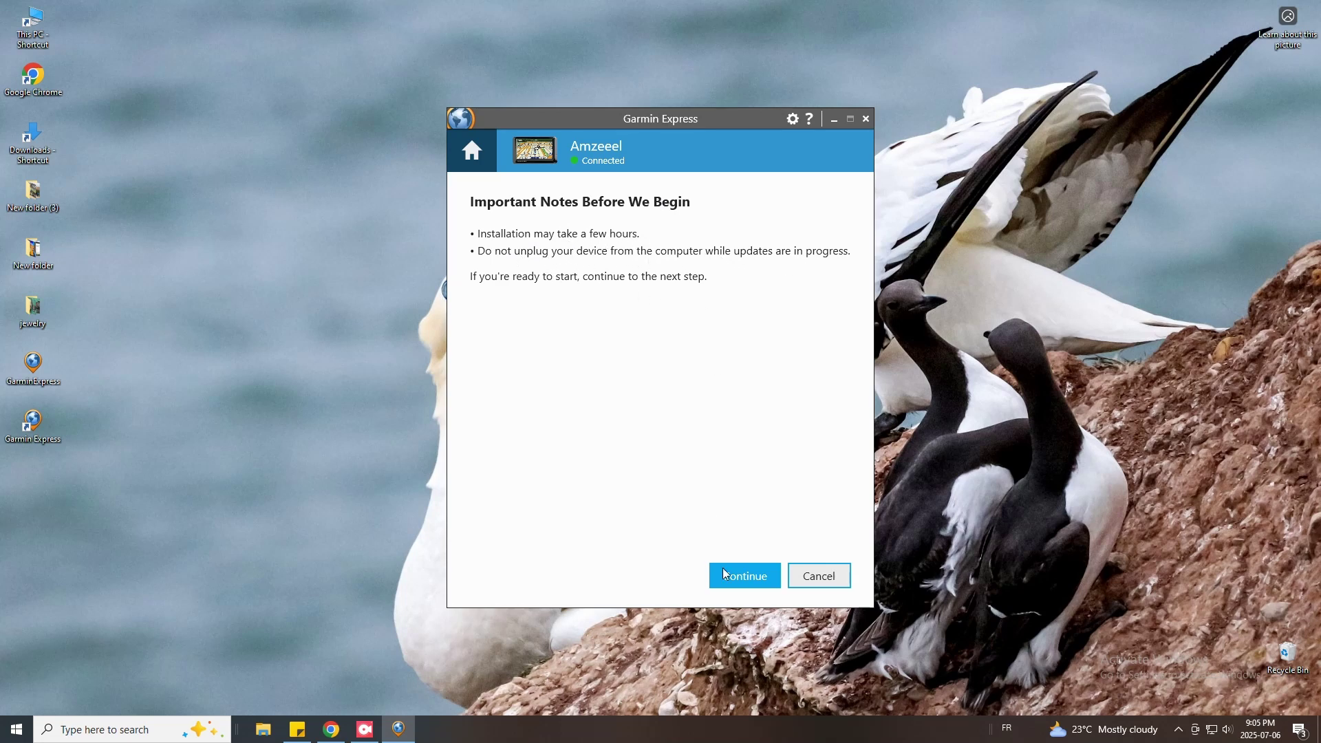
Continue to begin preparing the nüvi for the map update
left_click(738, 576)
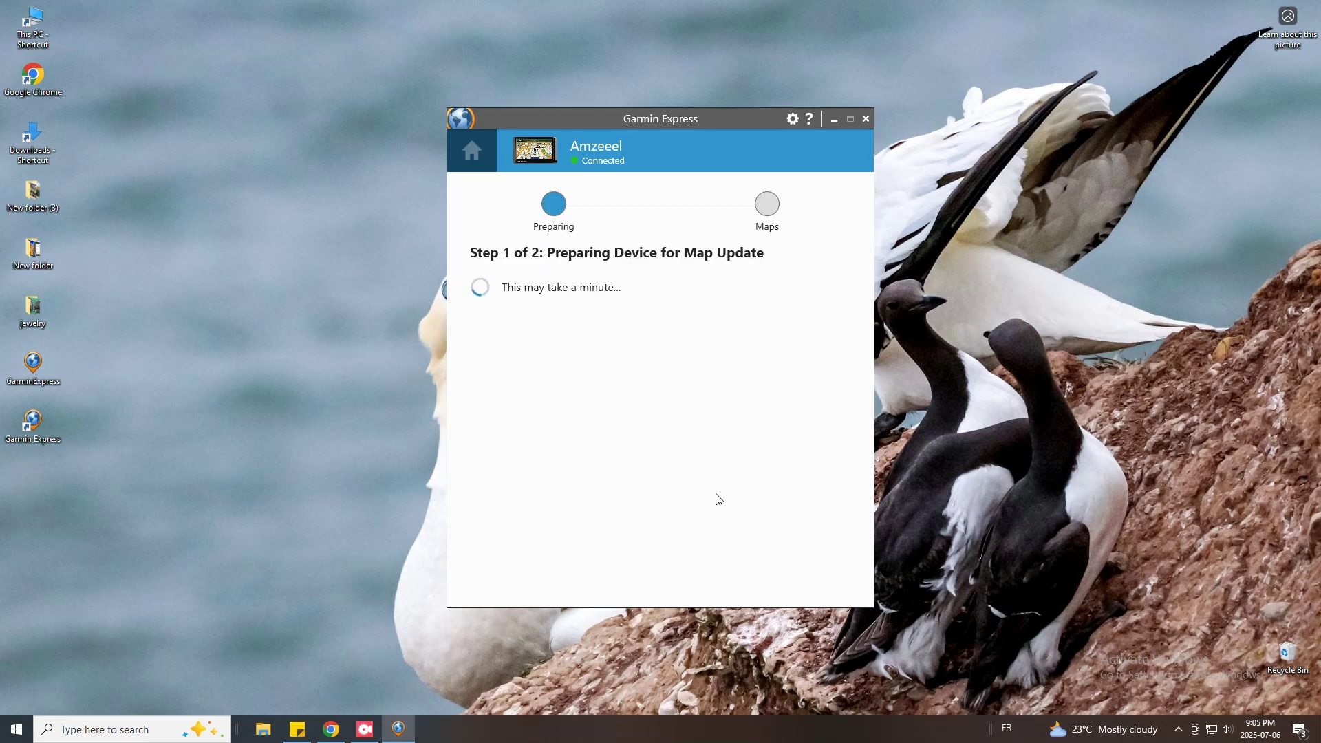